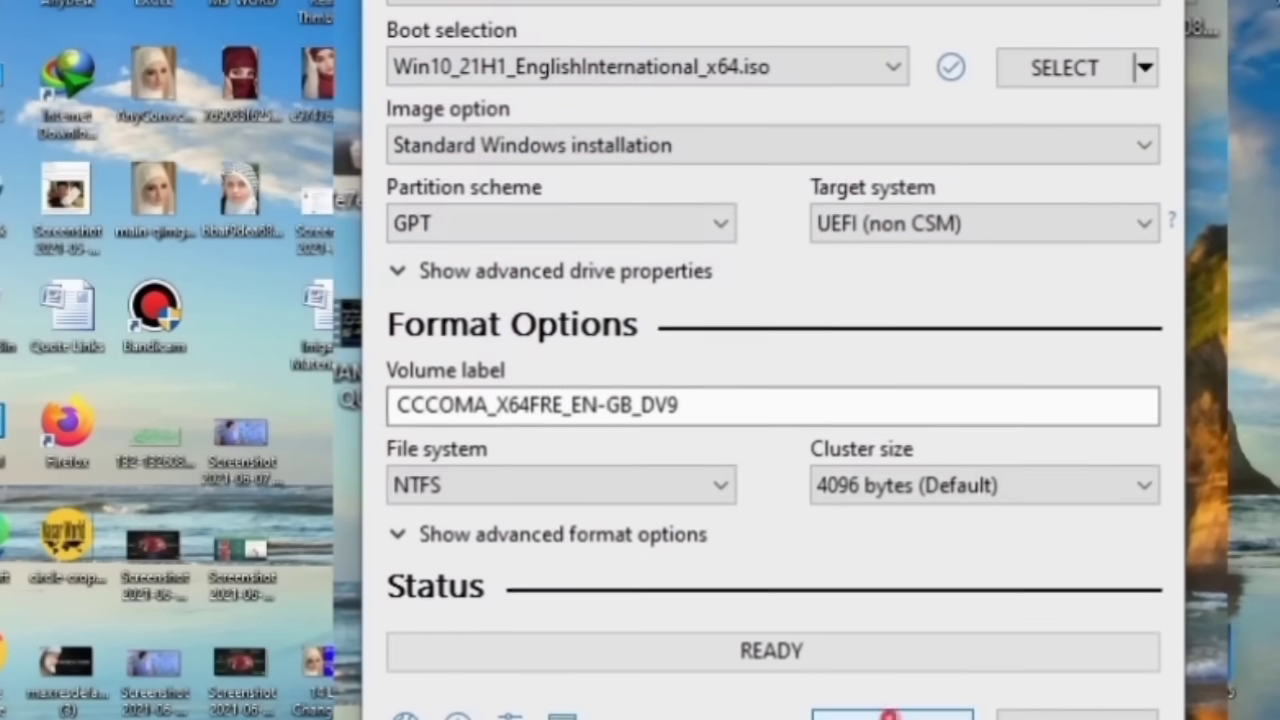
- Start writing Win10_21H1_EnglishInternational_x64.iso to the 128 GB USB drive (D:) and accept the data-loss warning
{"action": "left_click", "coordinate": [890, 716]}
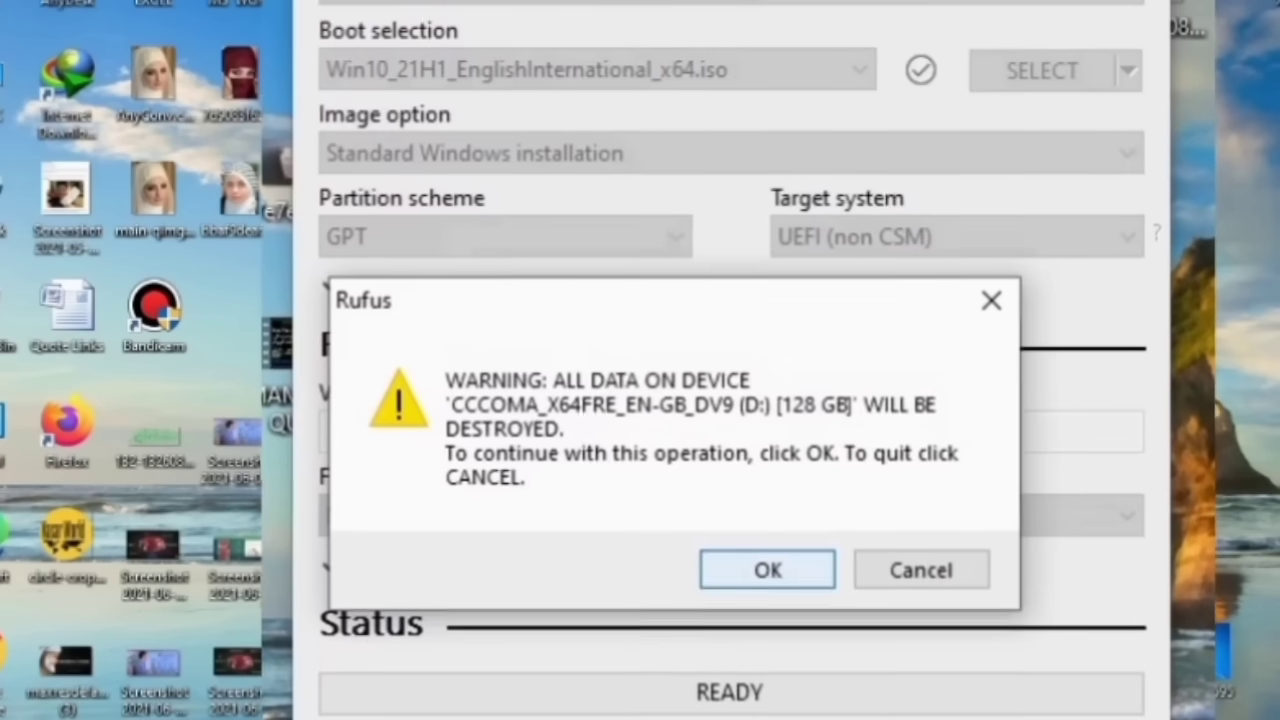
{"action": "left_click", "coordinate": [788, 570]}
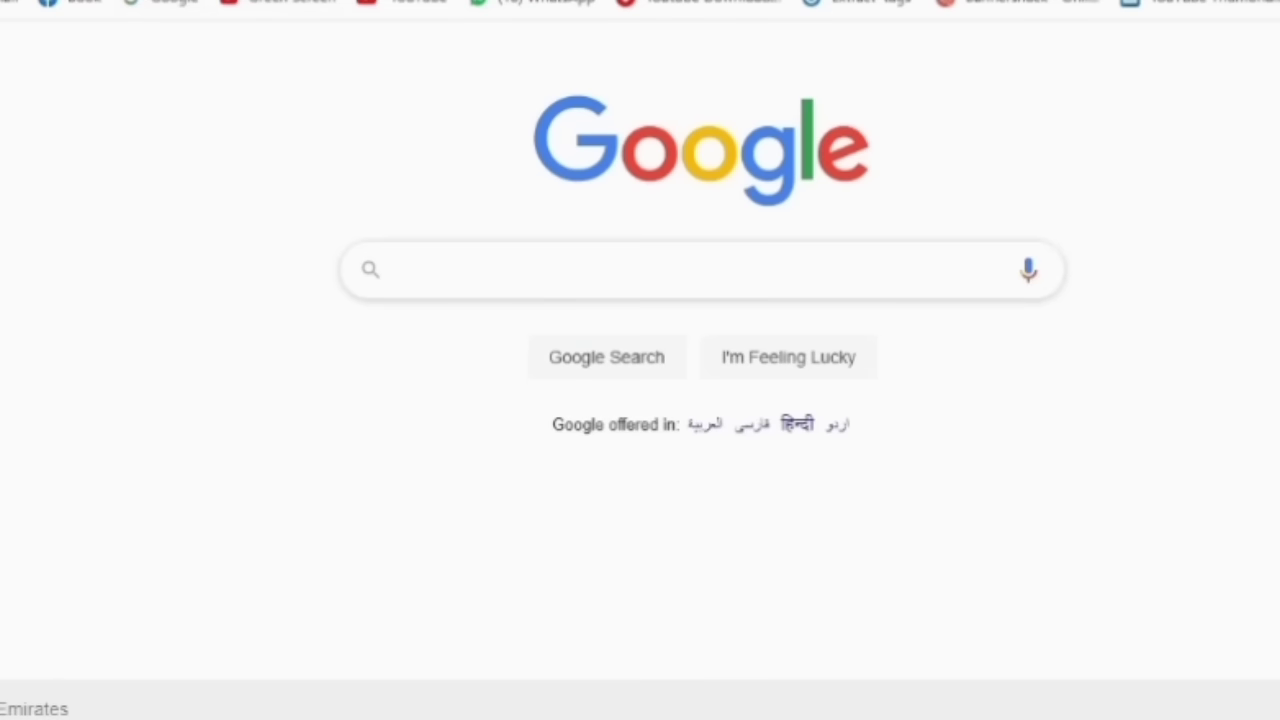
- Search Google for "rufus", open the official rufus.ie site and go down to its download section
{"action": "type", "text": "rufus"}
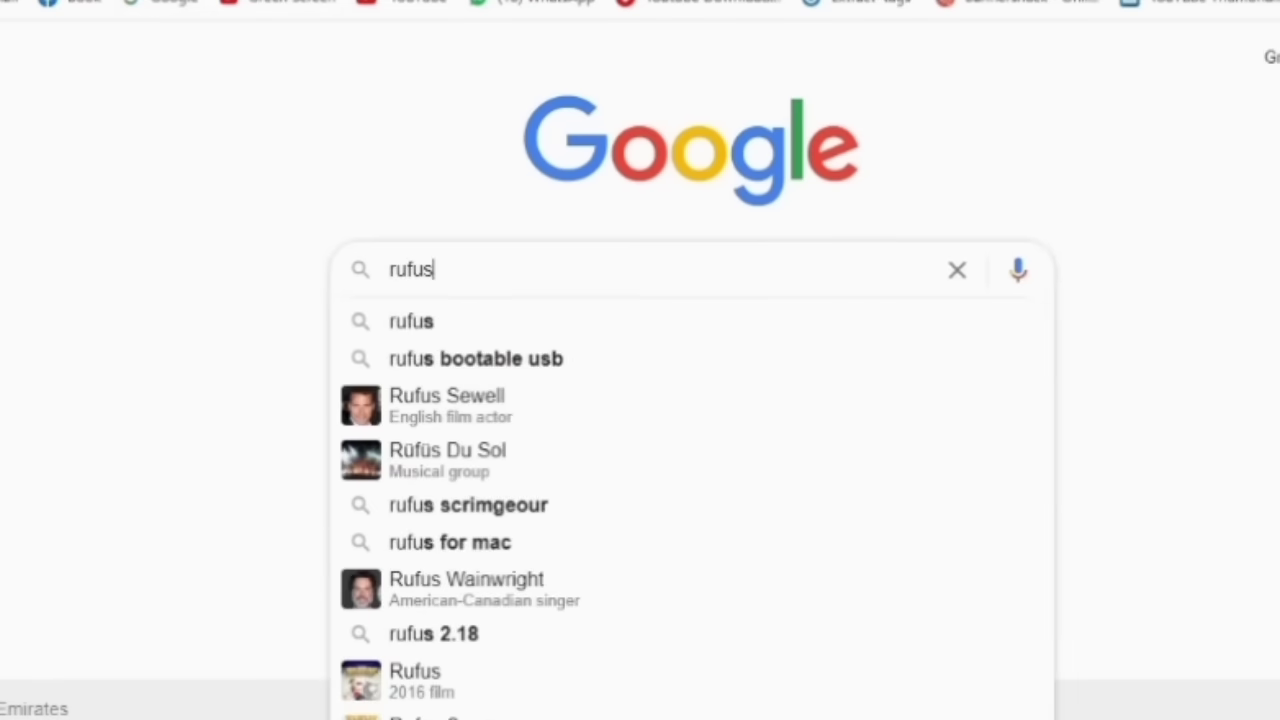
{"action": "key", "text": "Escape"}
{"action": "key", "text": "Return"}
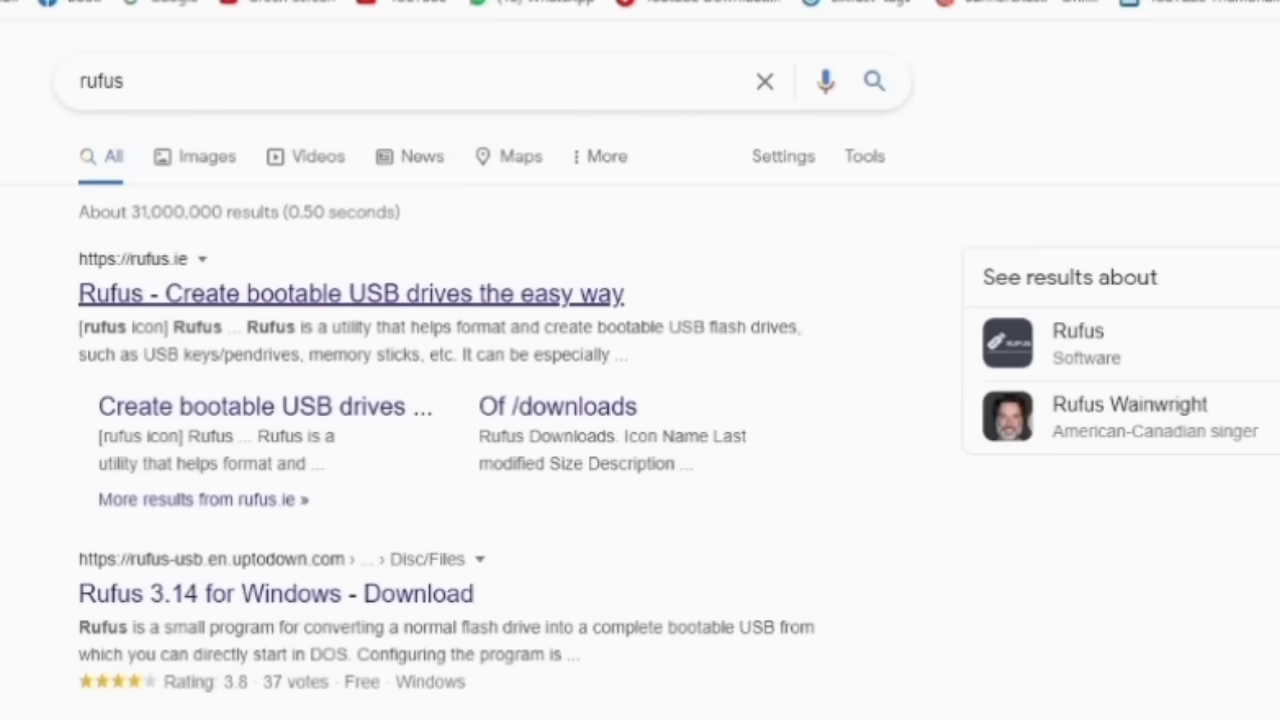
{"action": "left_click", "coordinate": [310, 292]}
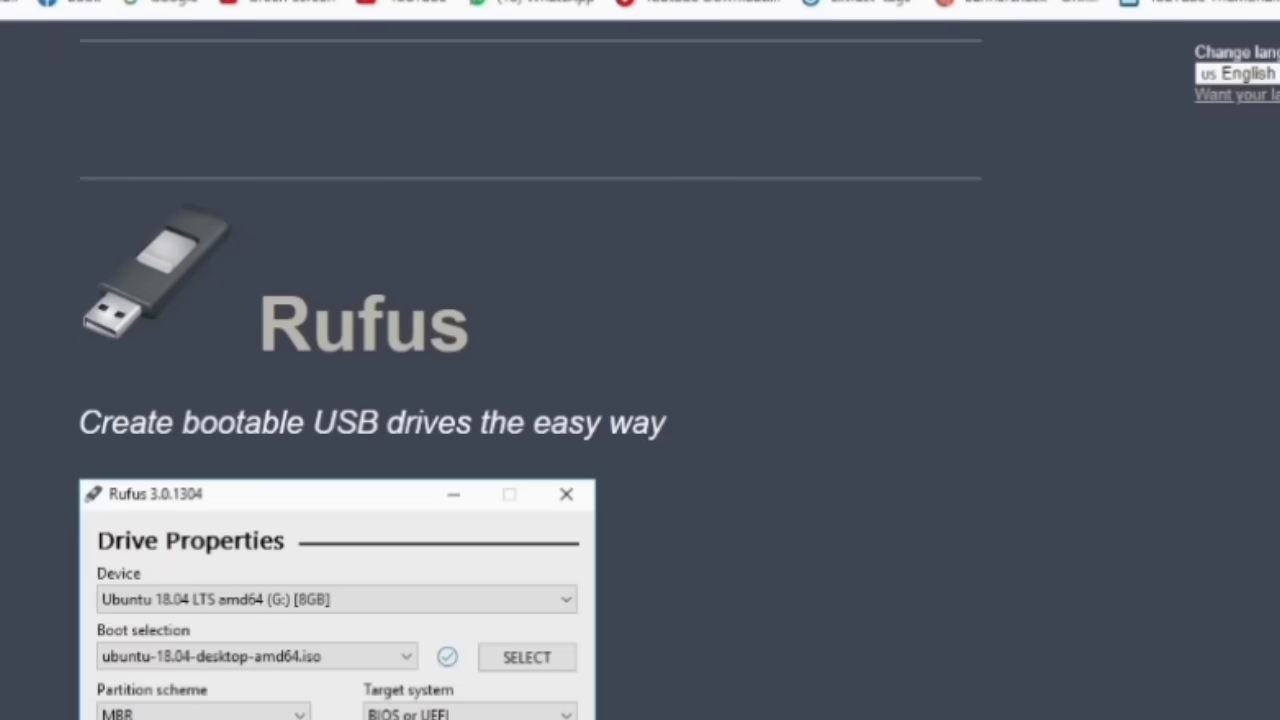
{"action": "scroll", "coordinate": [640, 400], "scroll_direction": "down", "scroll_amount": 10}
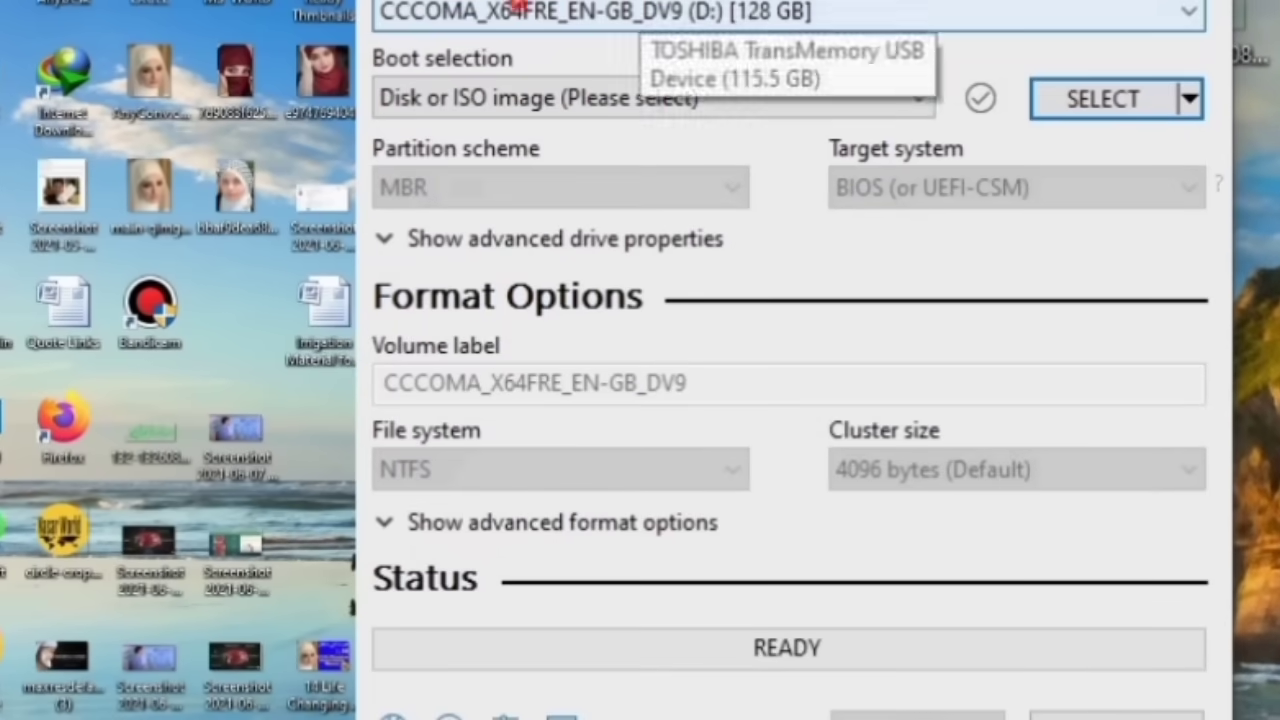
- Pick the 128 GB USB drive (D:) as the Rufus device and confirm erasing it for the Windows 10 image
{"action": "left_click", "coordinate": [515, 10]}
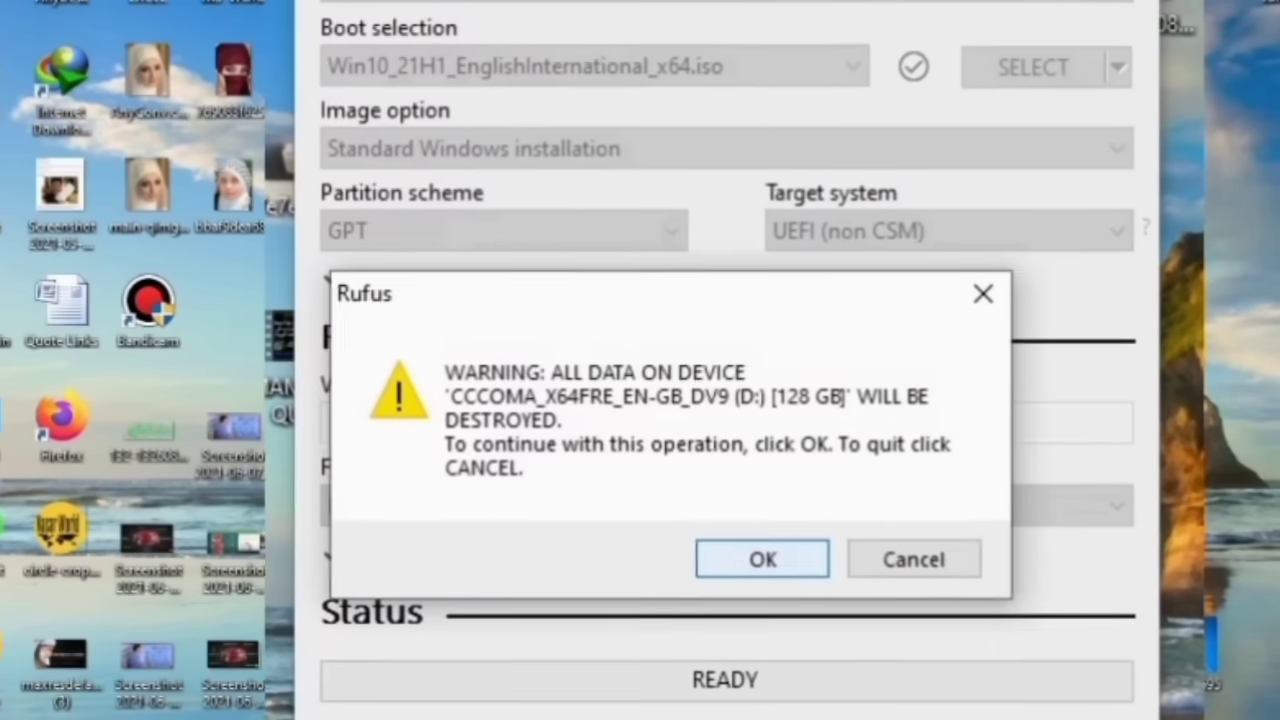
{"action": "left_click", "coordinate": [760, 568]}
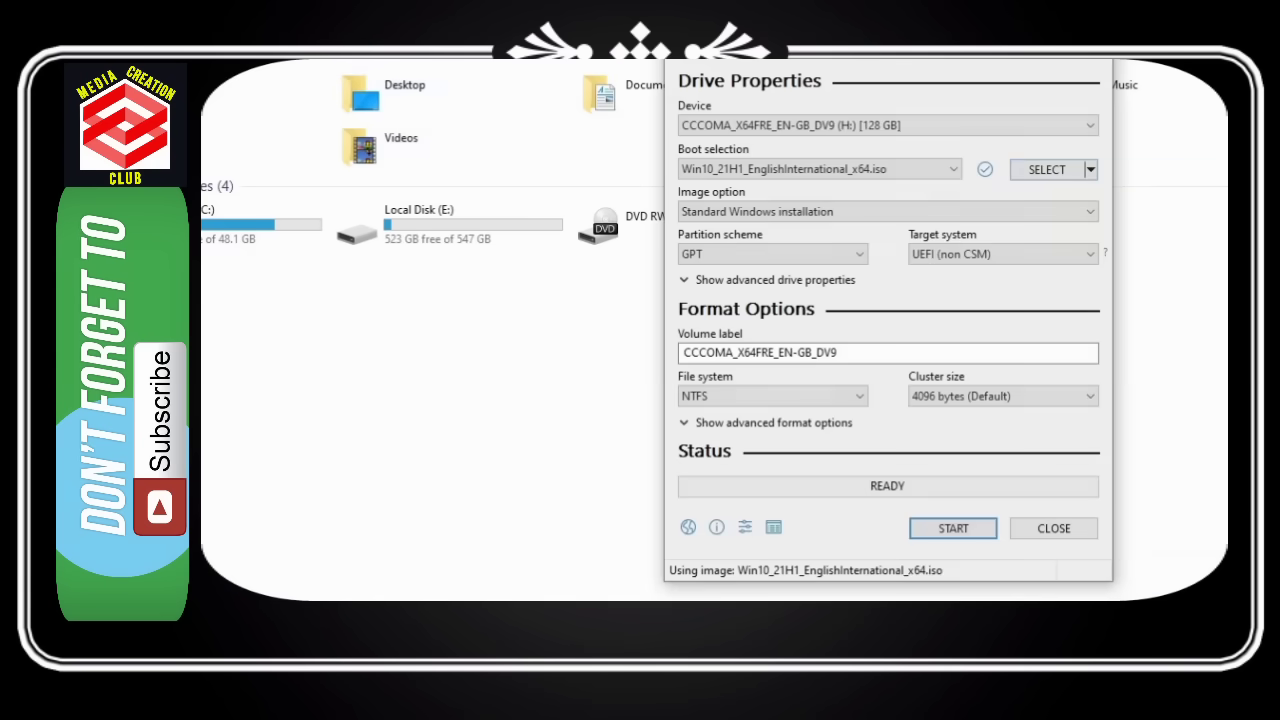
- Try to write the Windows 10 image to the 128 GB USB drive (H:), accepting the data-loss warning, and dismiss the resulting message
{"action": "left_click", "coordinate": [953, 528]}
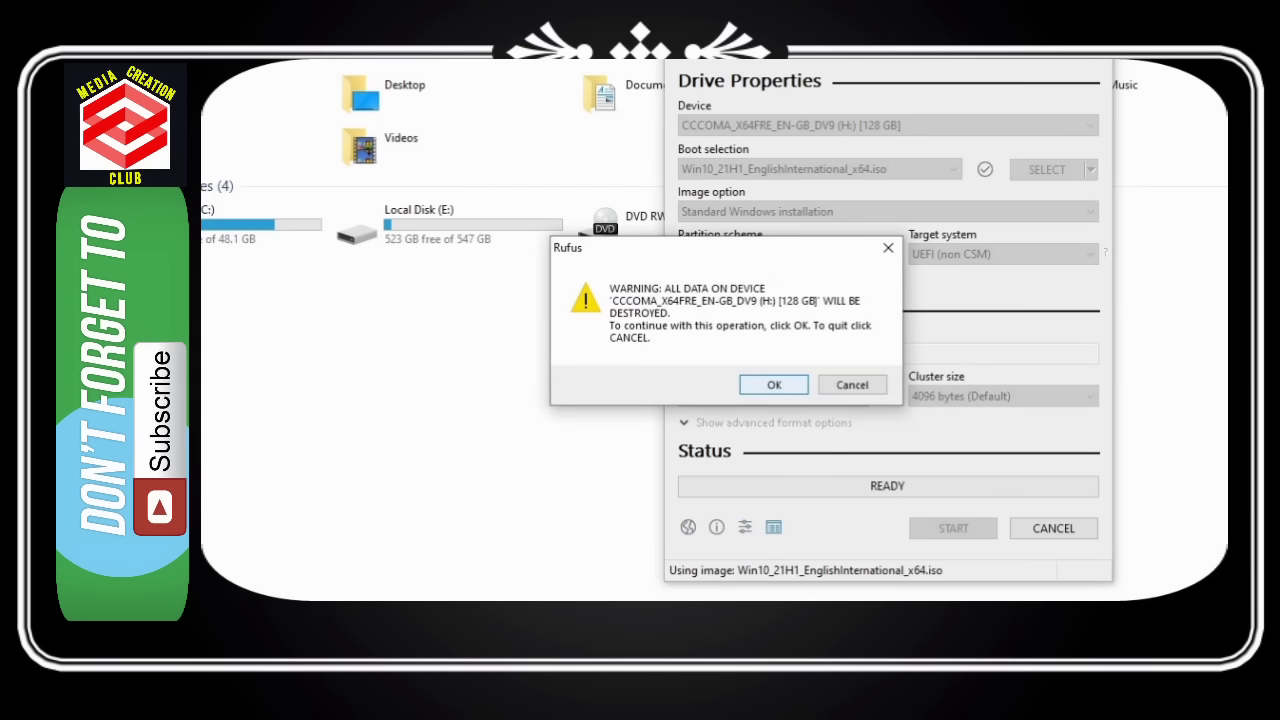
{"action": "key", "text": "Return"}
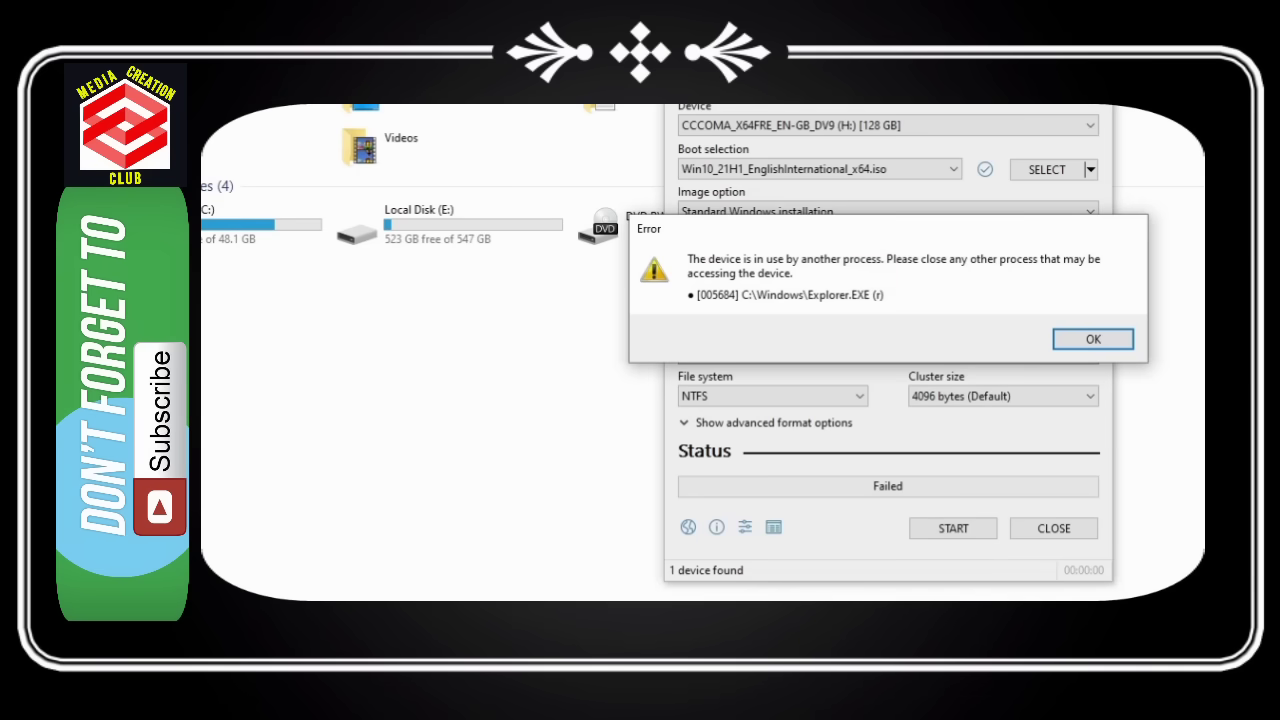
{"action": "key", "text": "Return"}
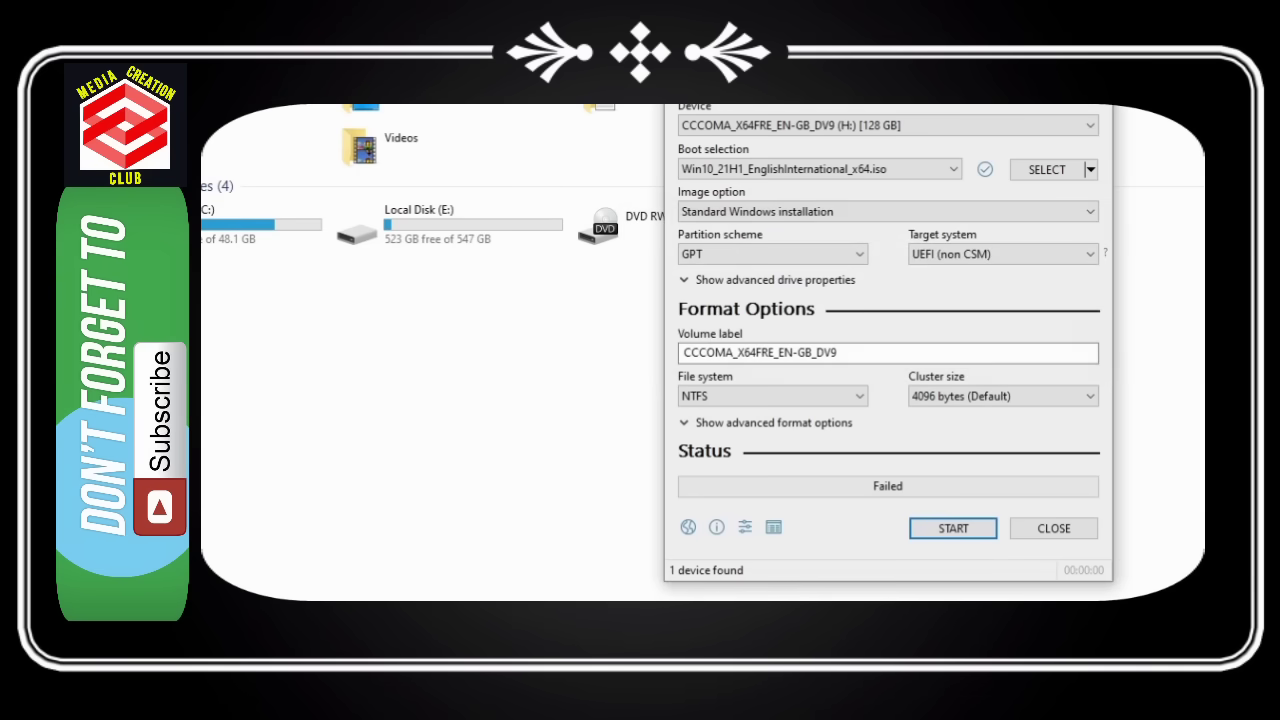
- Reselect Win10_21H1_EnglishInternational_x64 from the CCCOMA_X64FRE_EN-GB_DV9 (H:) drive as the boot image
{"action": "left_click", "coordinate": [1047, 169]}
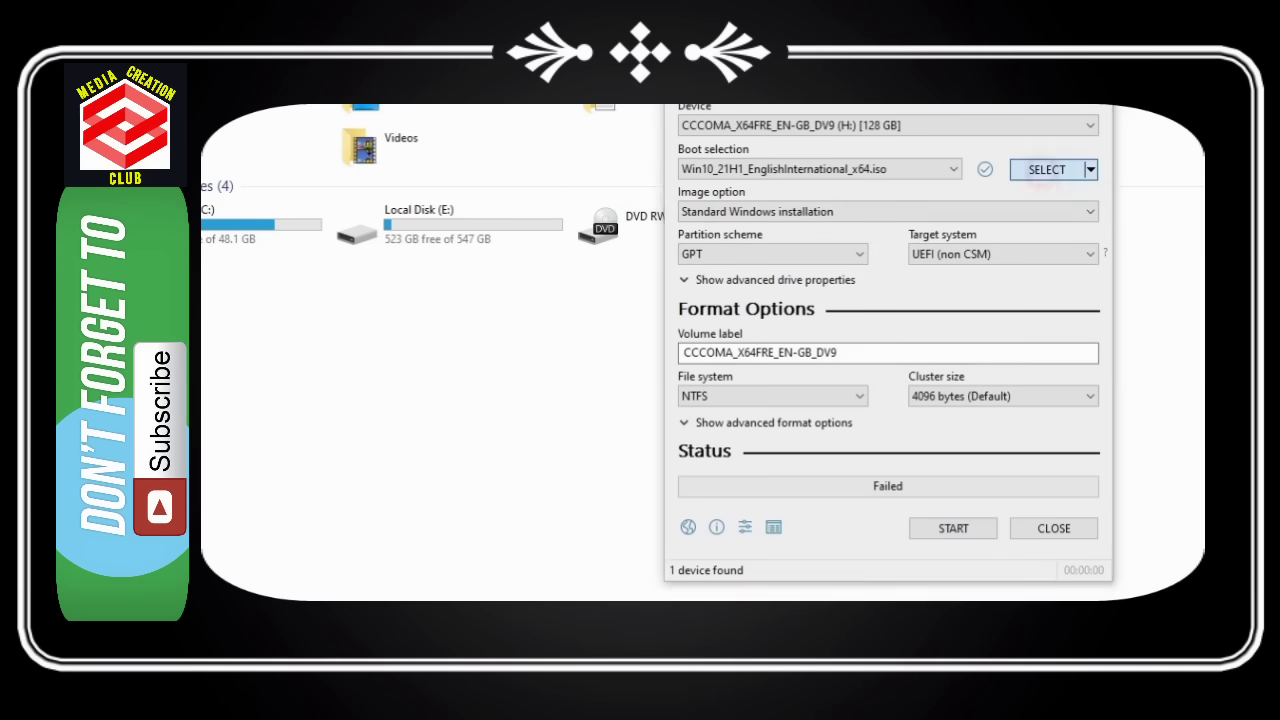
{"action": "left_click", "coordinate": [311, 107]}
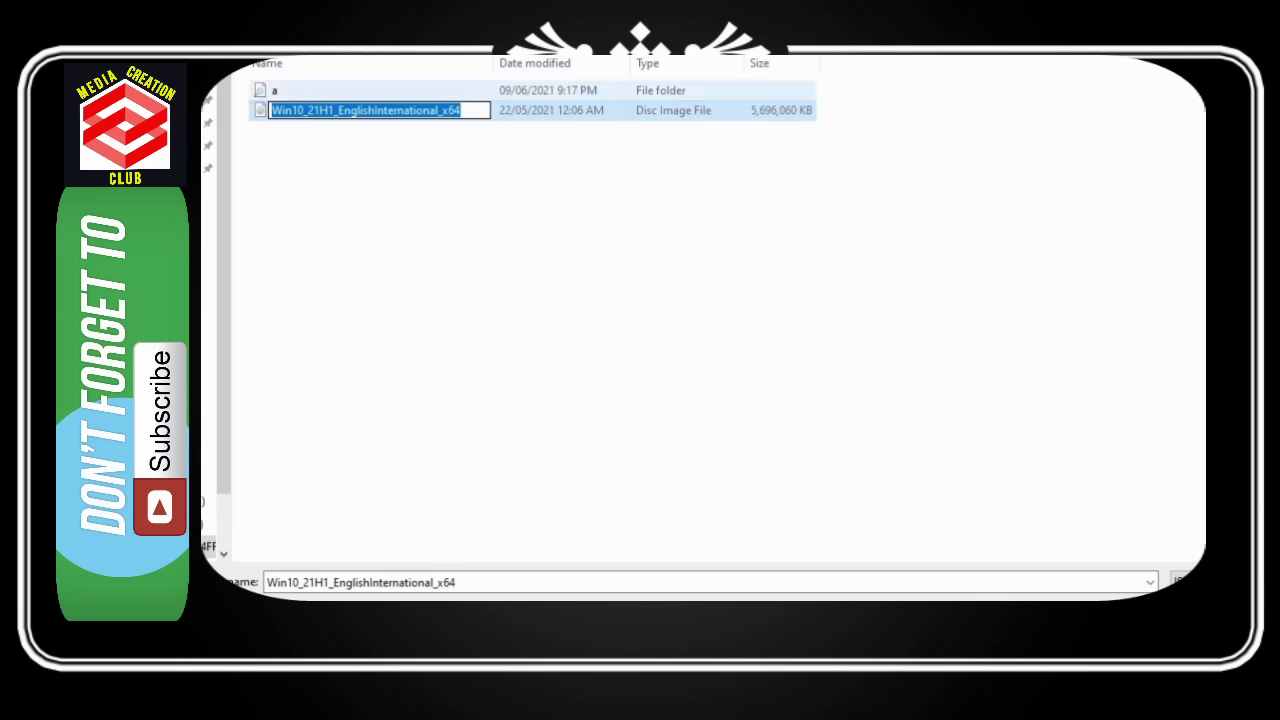
{"action": "left_click", "coordinate": [322, 172]}
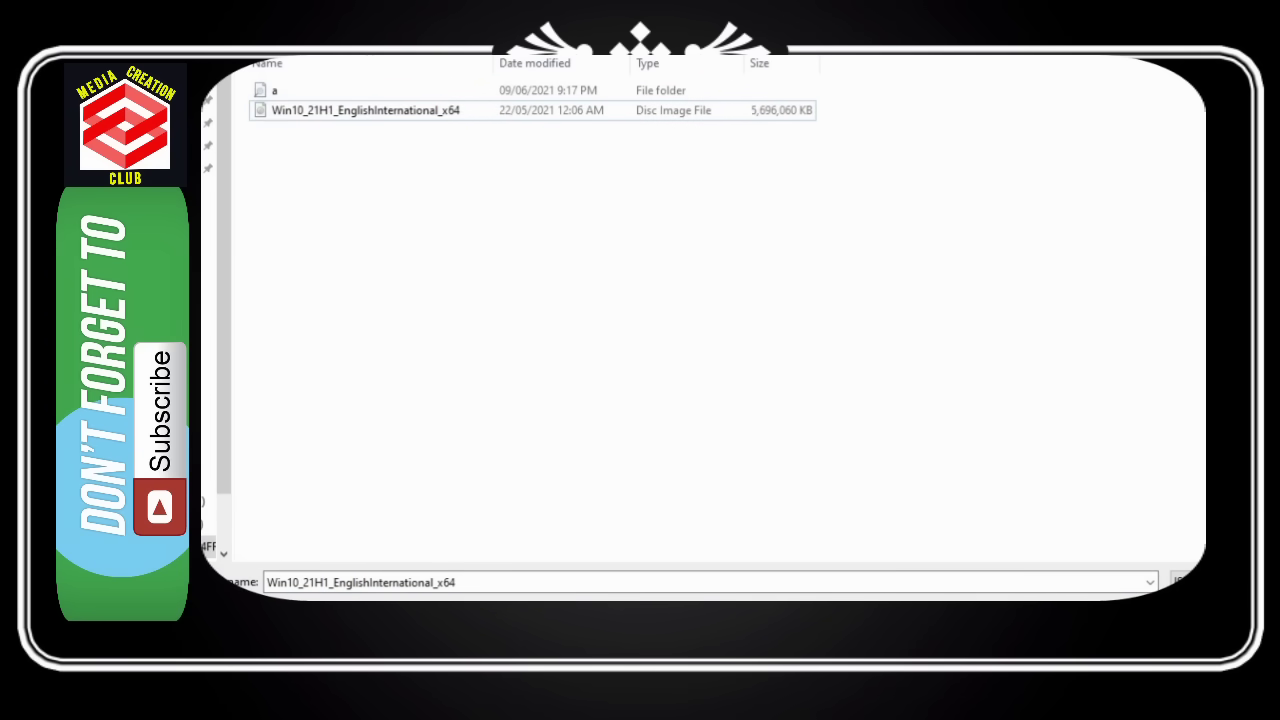
{"action": "key", "text": "alt+Up"}
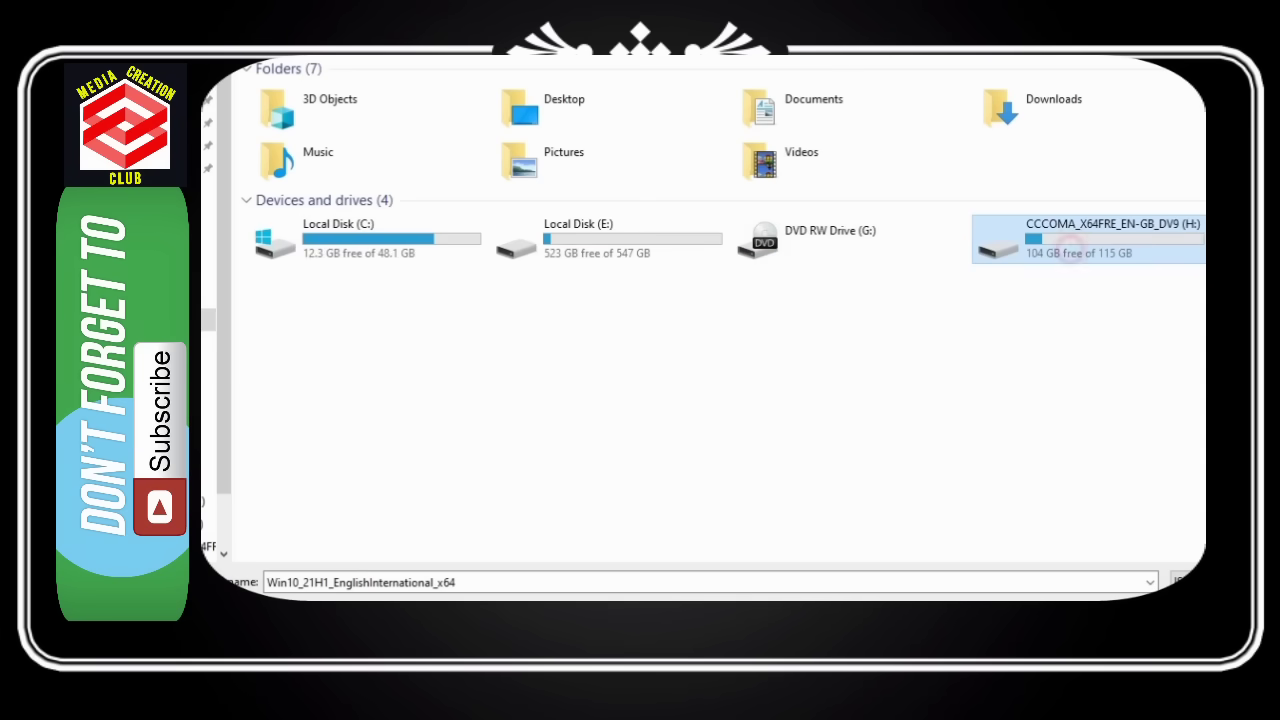
{"action": "double_click", "coordinate": [1071, 249]}
{"action": "left_click", "coordinate": [340, 113]}
{"action": "double_click", "coordinate": [340, 113]}
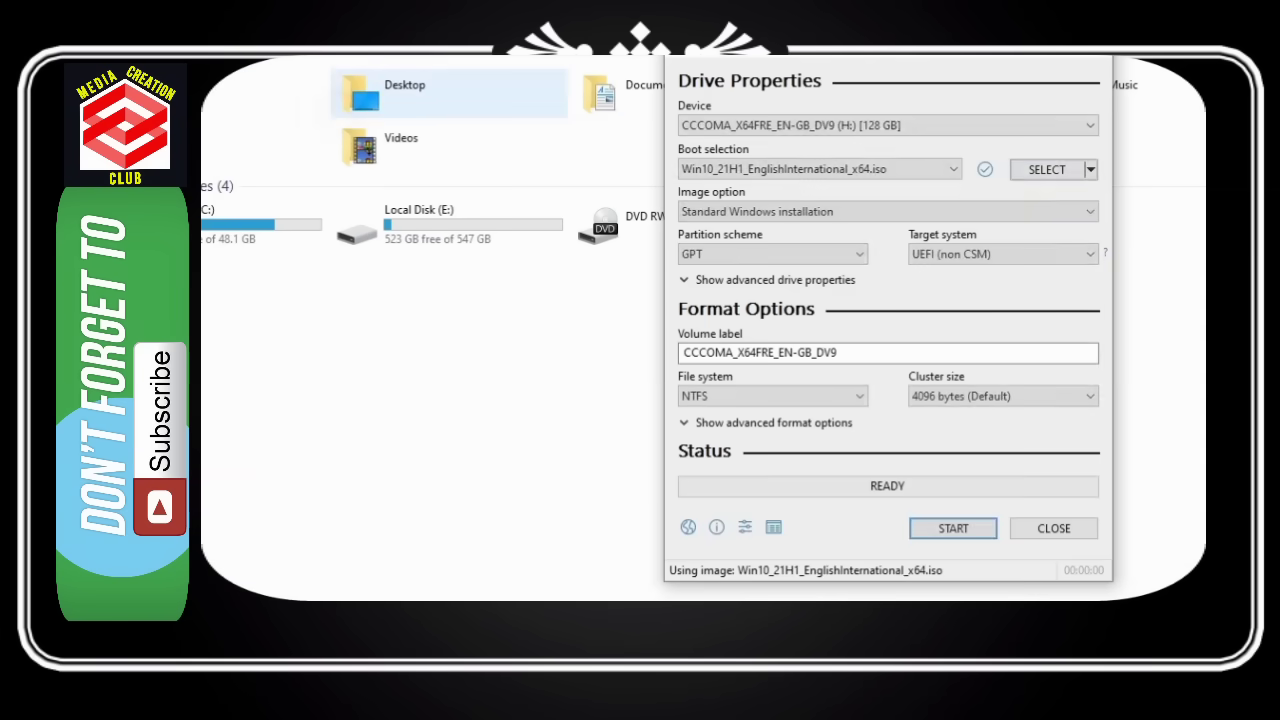
{"action": "left_click", "coordinate": [1047, 170]}
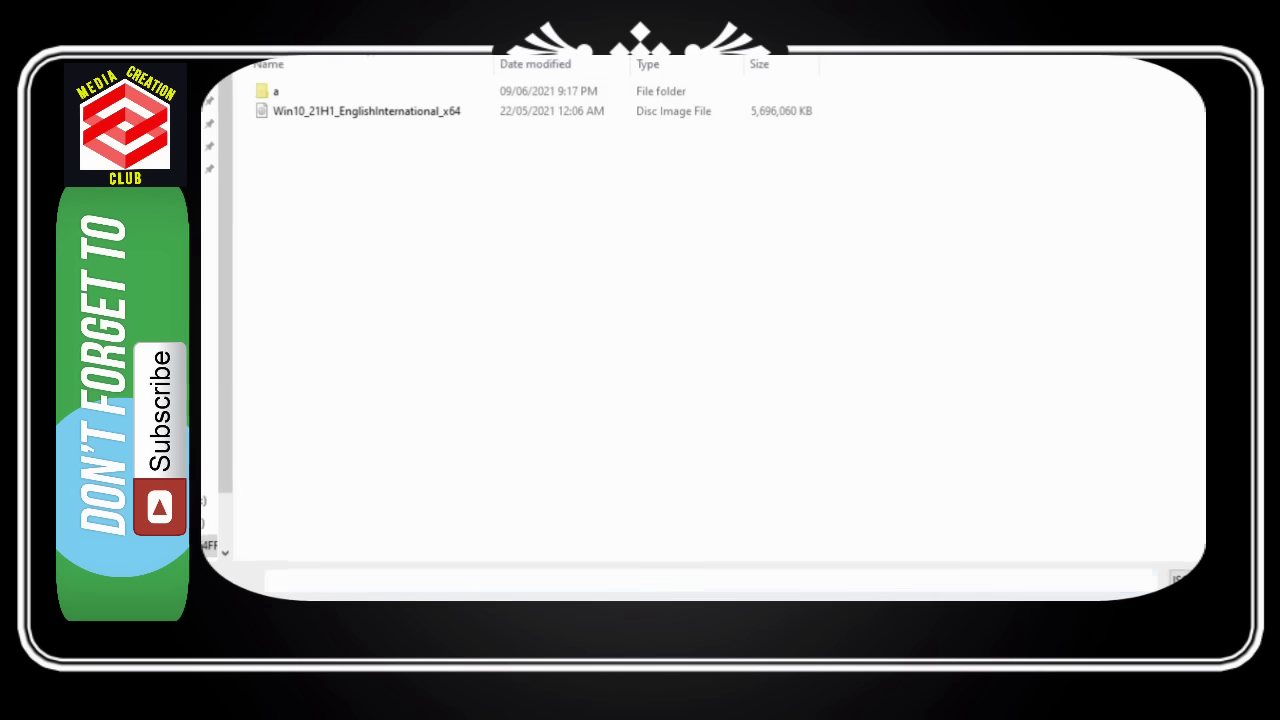
{"action": "left_click", "coordinate": [343, 110]}
{"action": "double_click", "coordinate": [343, 110]}
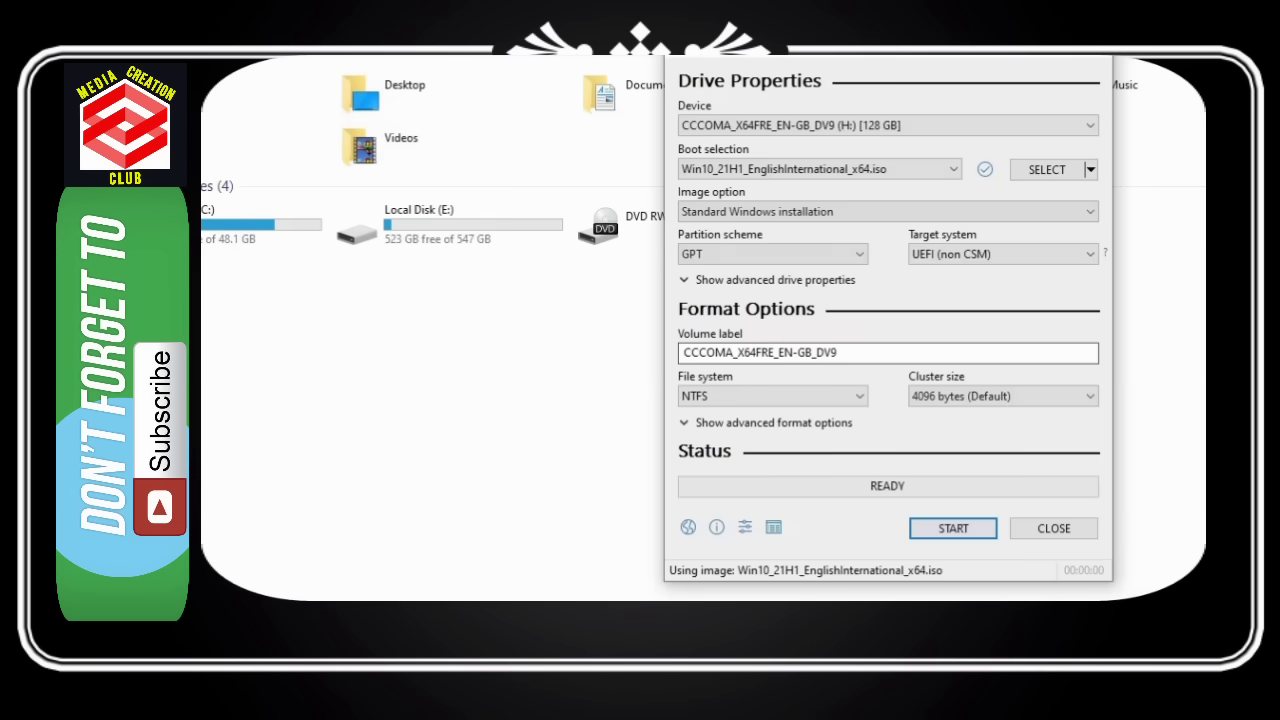
- Try twice to write the image reselected from drive H: to the same USB drive, dismissing each resulting message
{"action": "left_click", "coordinate": [953, 528]}
{"action": "left_click", "coordinate": [774, 384]}
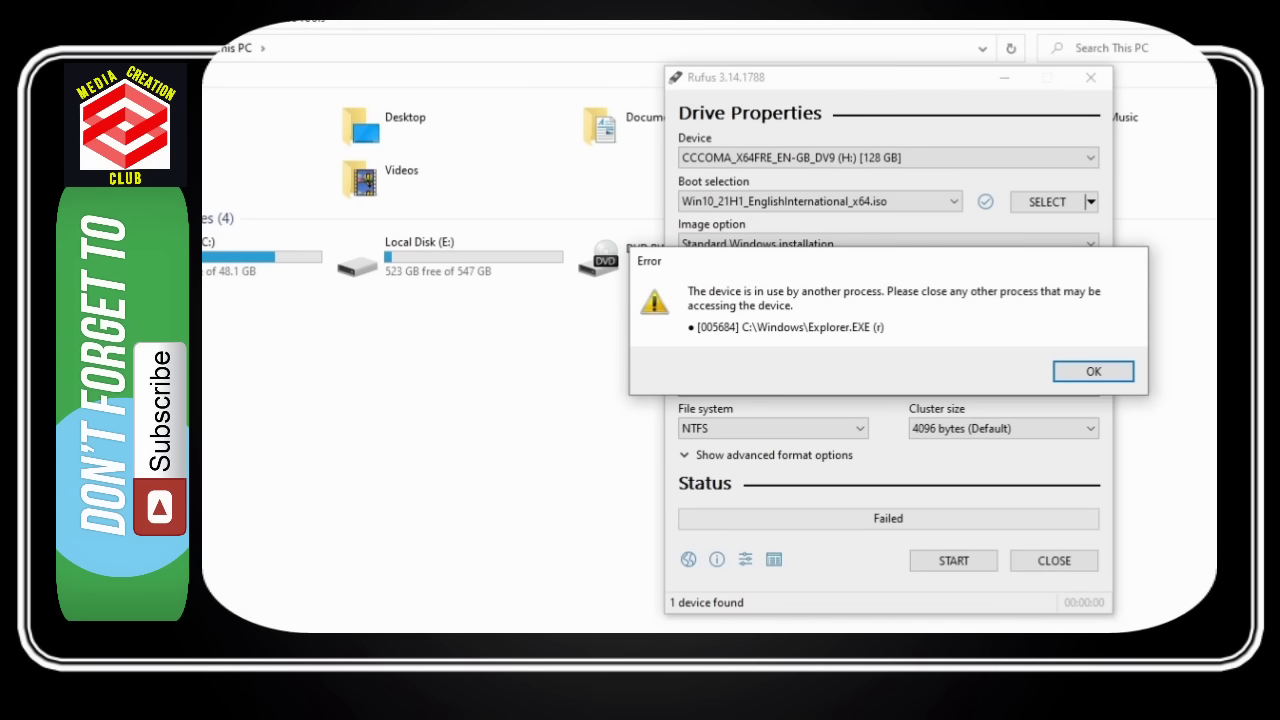
{"action": "left_click", "coordinate": [1093, 371]}
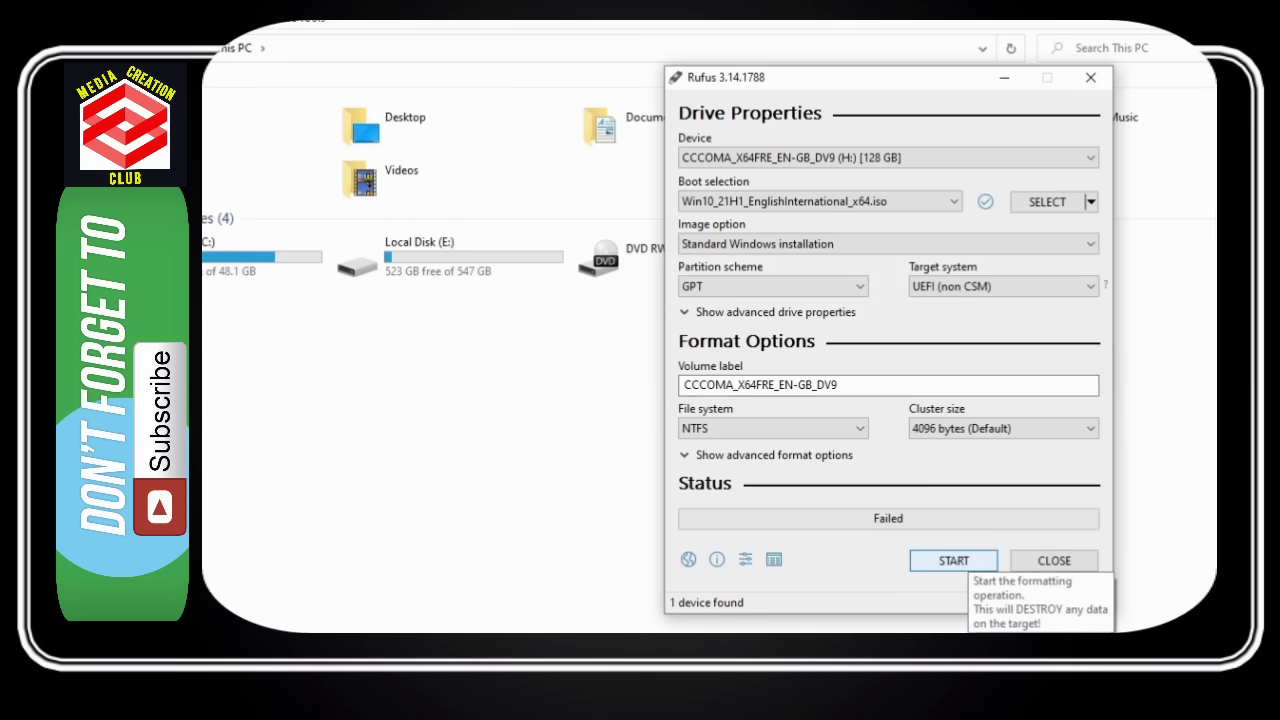
{"action": "left_click", "coordinate": [966, 560]}
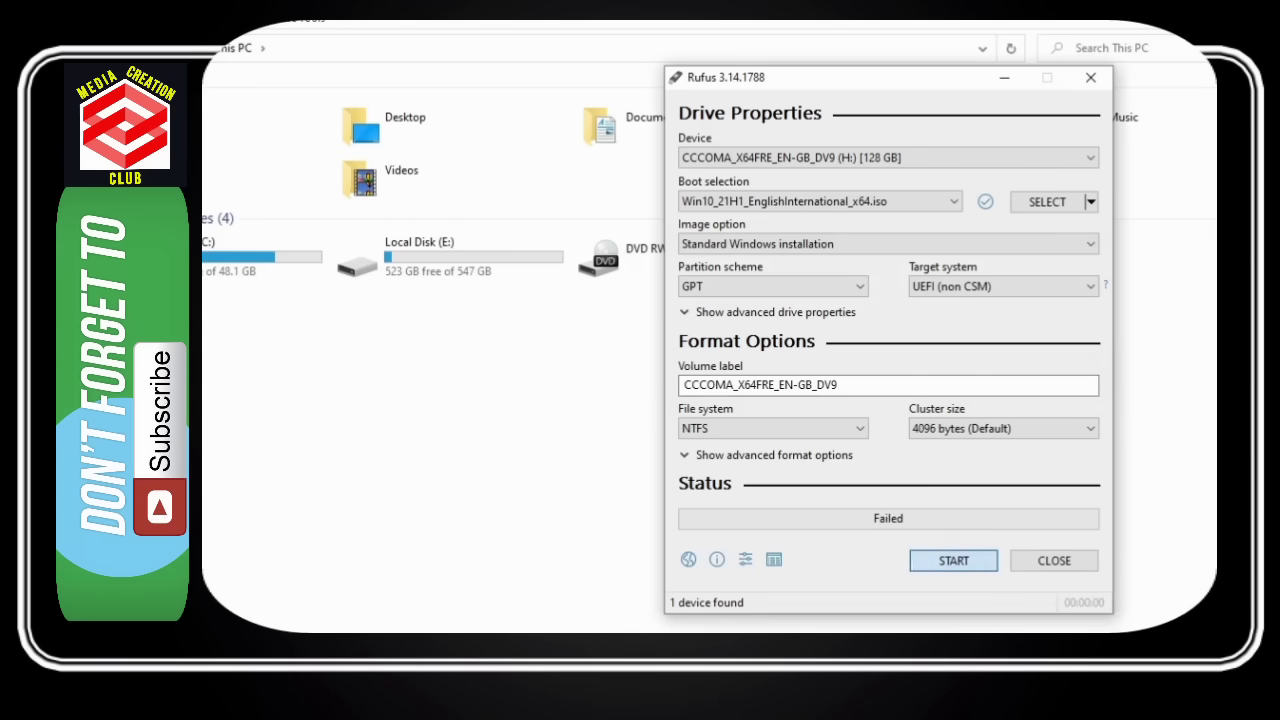
{"action": "left_click", "coordinate": [788, 418]}
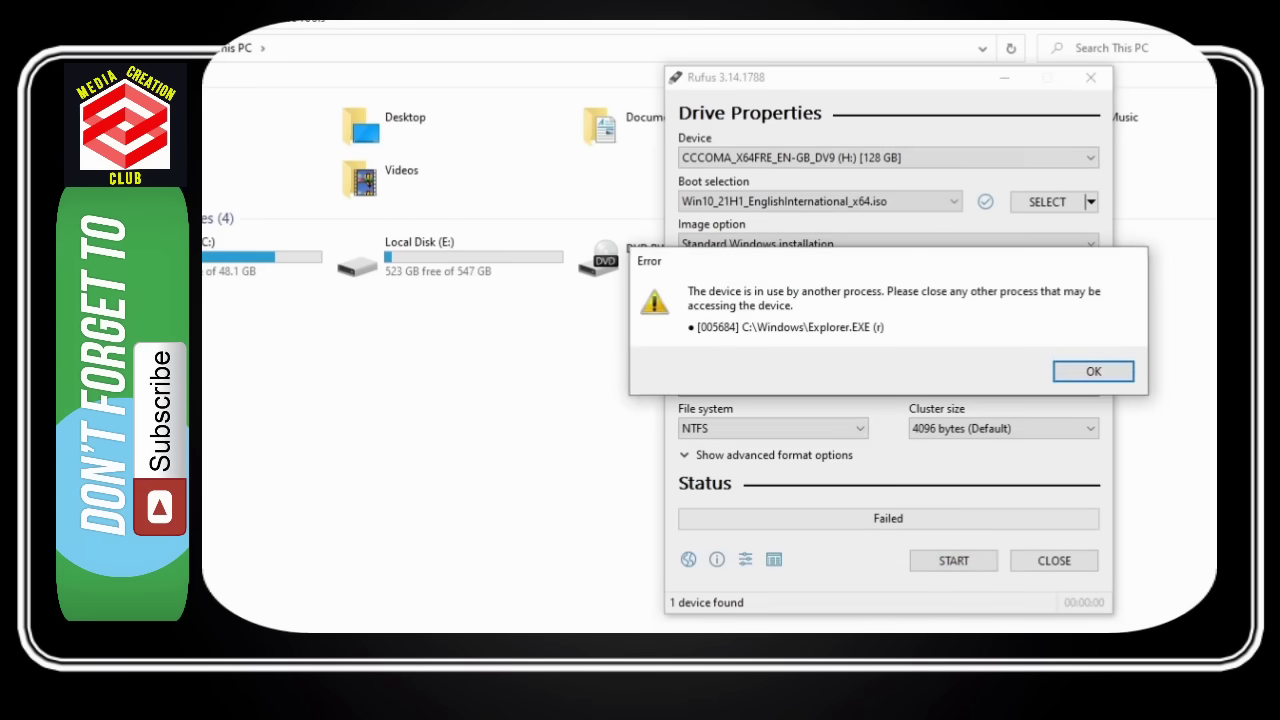
{"action": "left_click", "coordinate": [1093, 371]}
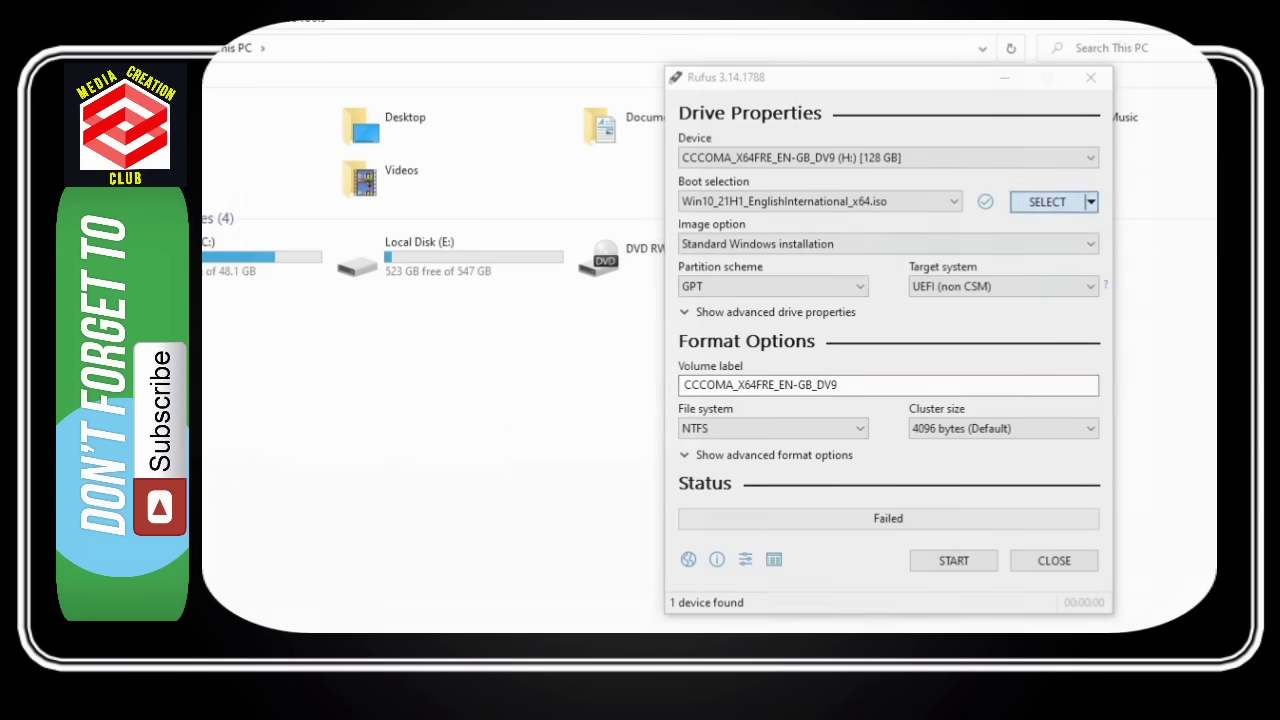
- Load Win10_21H1_EnglishInternational_x64 from the 22.05.2021\all folder on Local Disk (E:) as the boot image
{"action": "left_click", "coordinate": [1047, 201]}
{"action": "left_click", "coordinate": [250, 32]}
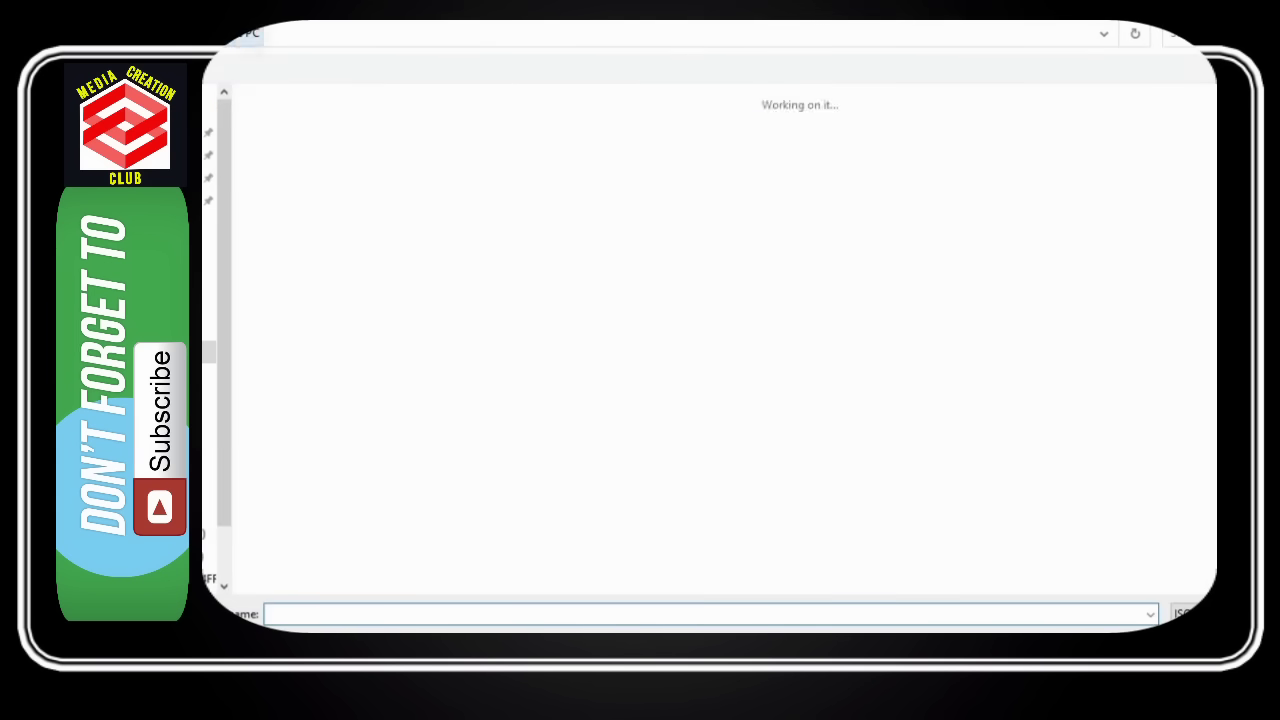
{"action": "double_click", "coordinate": [586, 274]}
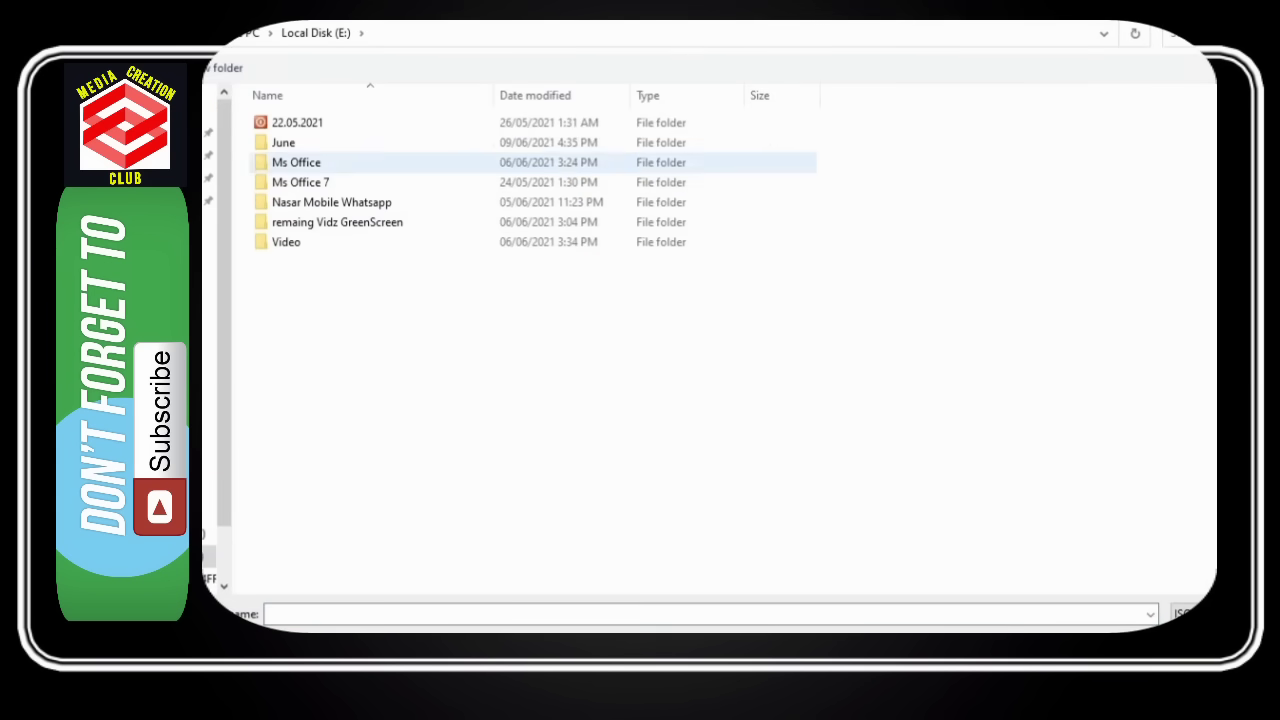
{"action": "double_click", "coordinate": [298, 122]}
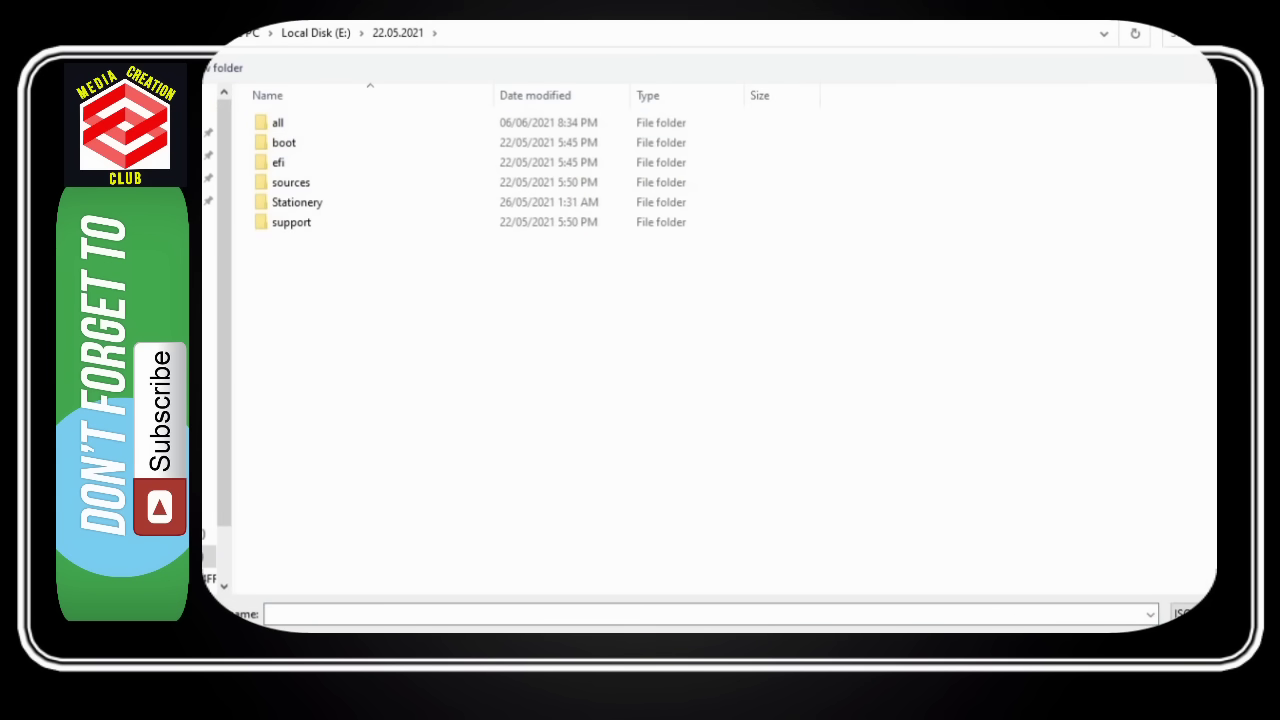
{"action": "scroll", "coordinate": [640, 330], "scroll_direction": "up", "scroll_amount": 6, "text": "ctrl"}
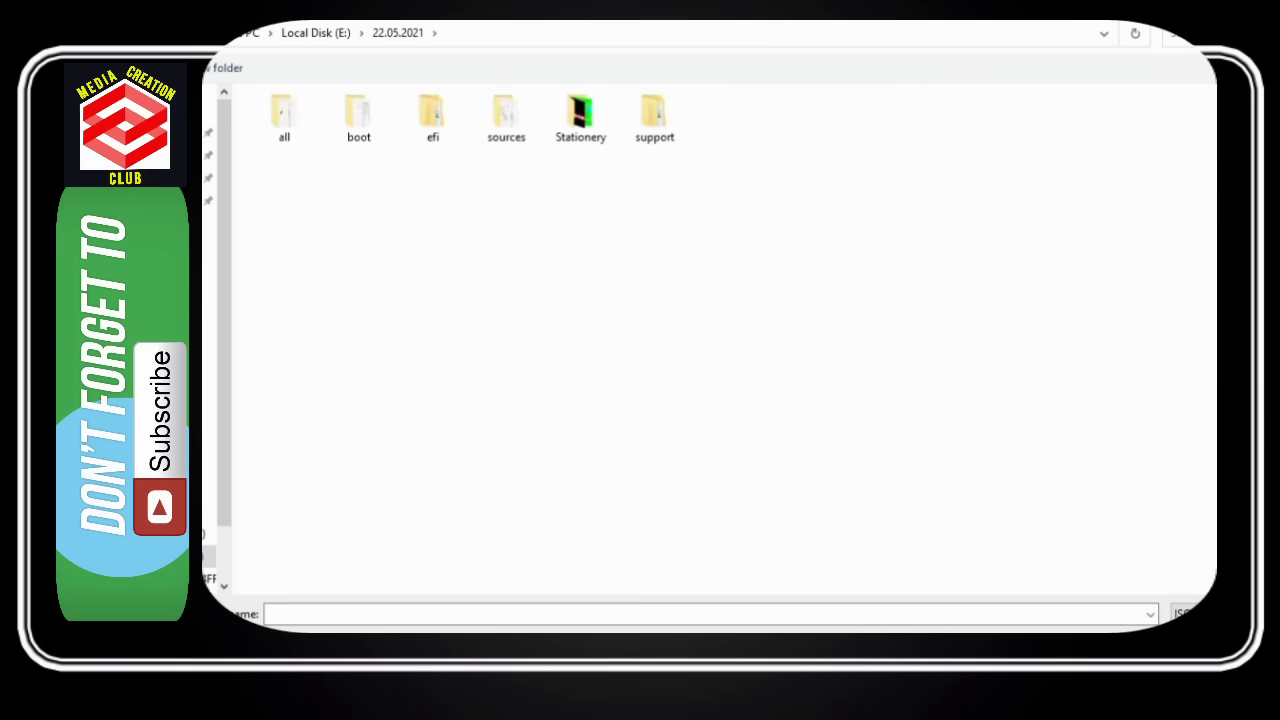
{"action": "scroll", "coordinate": [331, 194], "scroll_direction": "up", "scroll_amount": 2, "text": "ctrl"}
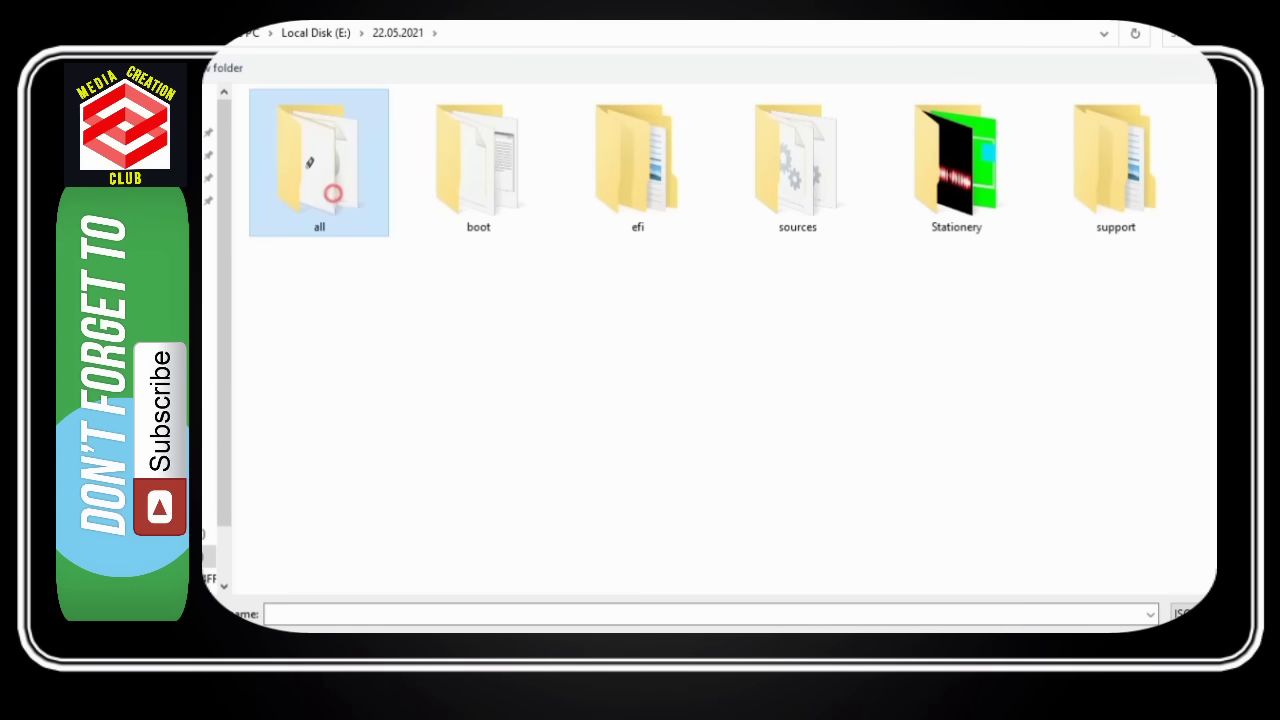
{"action": "double_click", "coordinate": [331, 194]}
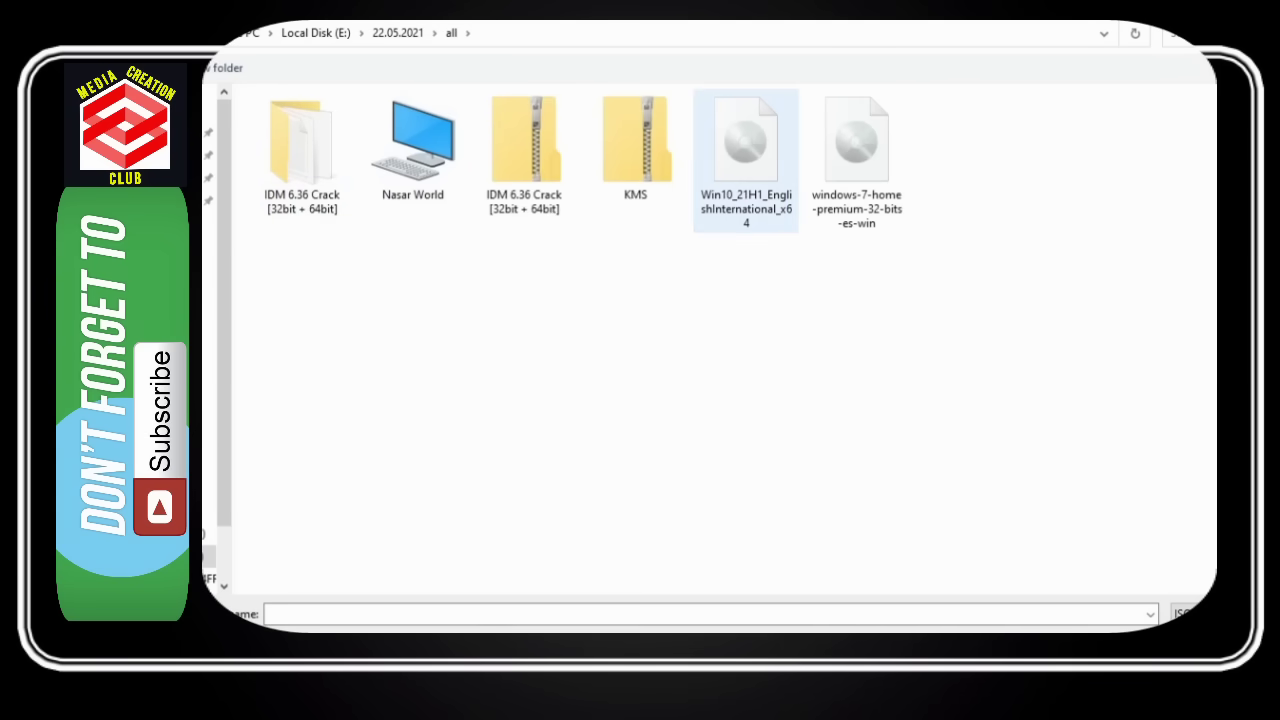
{"action": "double_click", "coordinate": [745, 150]}
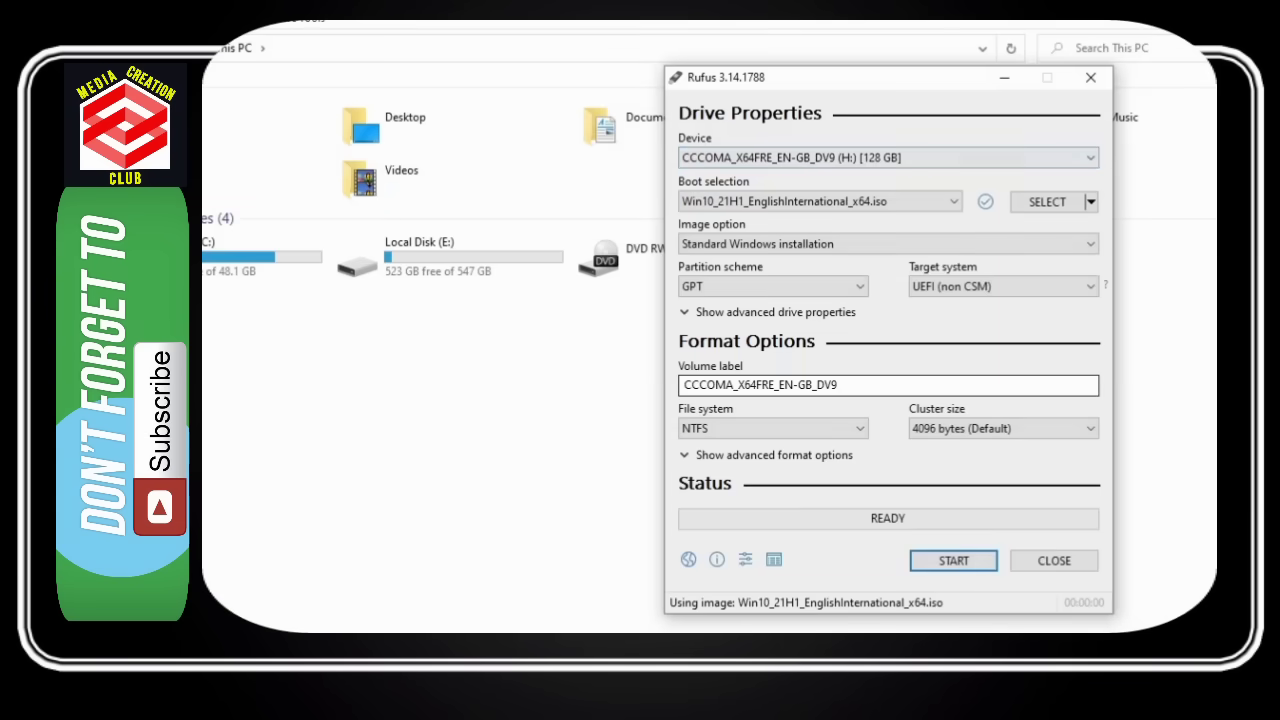
- Write the Windows 10 image from drive E: to the USB drive, accept the data-loss warning and close the Secure Boot notice
{"action": "left_click", "coordinate": [960, 560]}
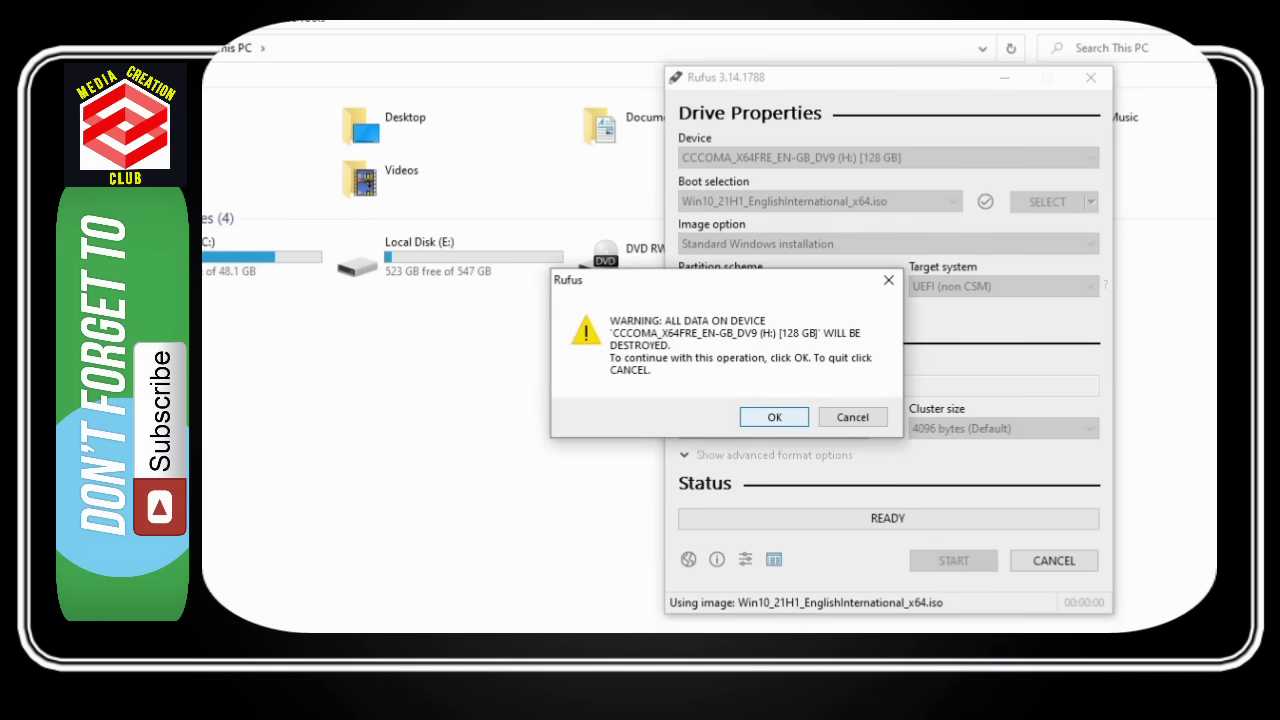
{"action": "key", "text": "Return"}
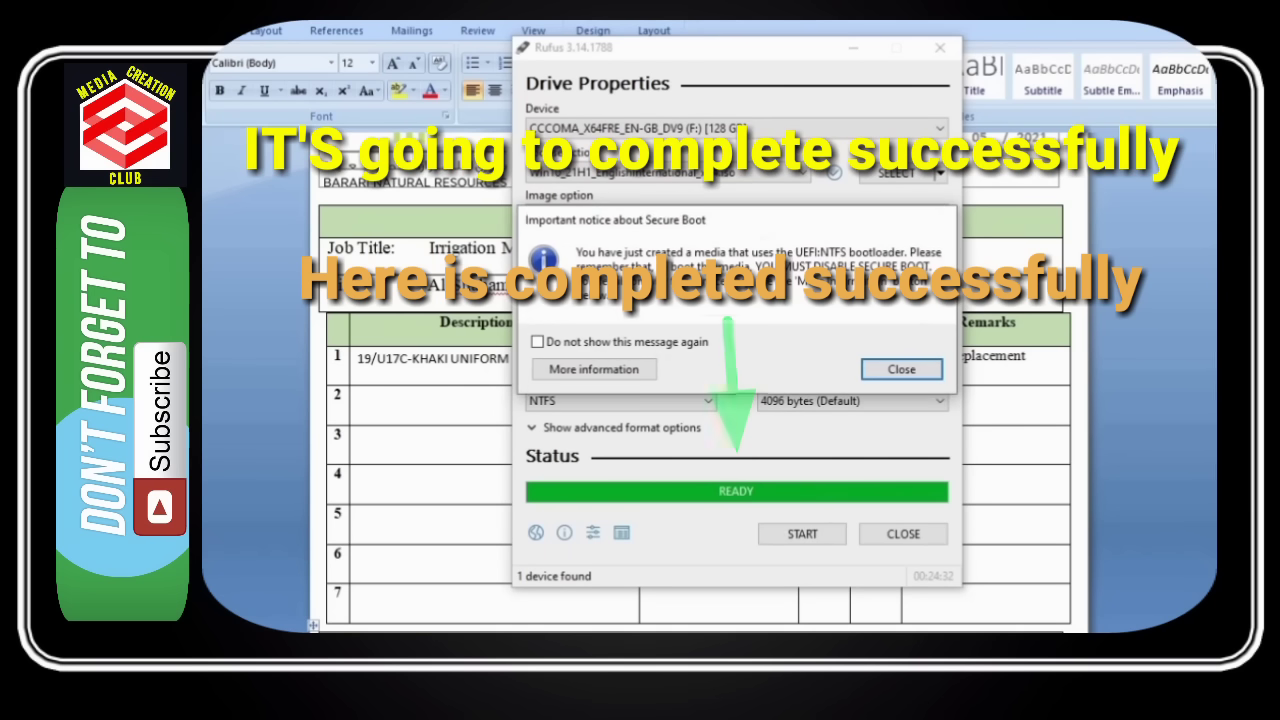
{"action": "key", "text": "Return"}
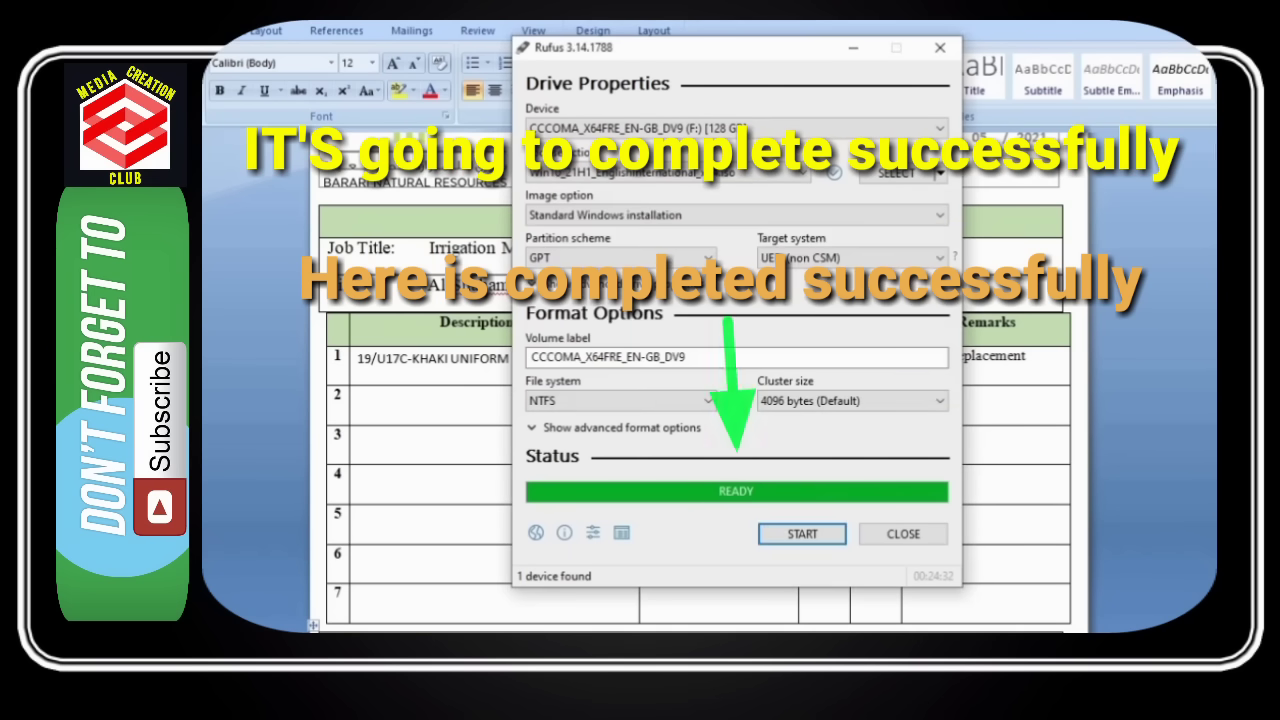